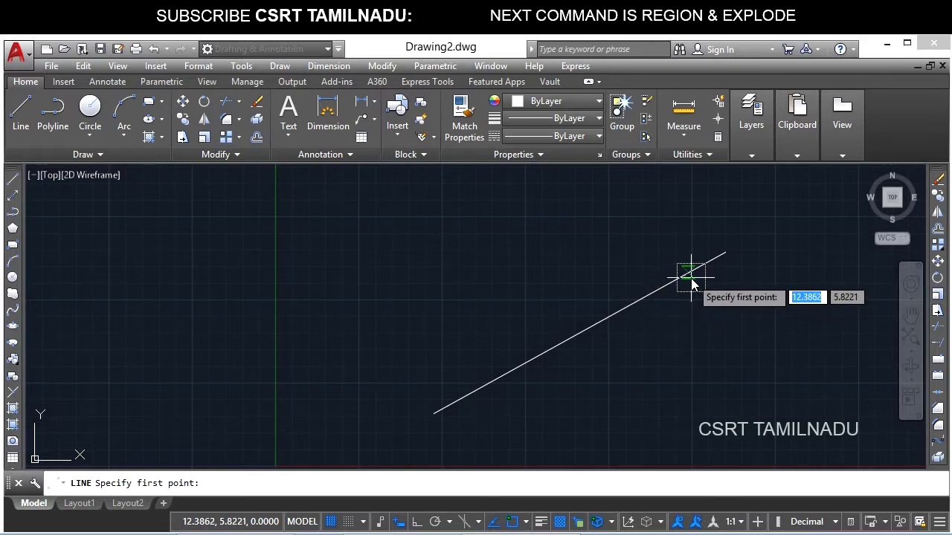
# - Cancel the pending line and look over the available object snap modes
pyautogui.press('Escape')
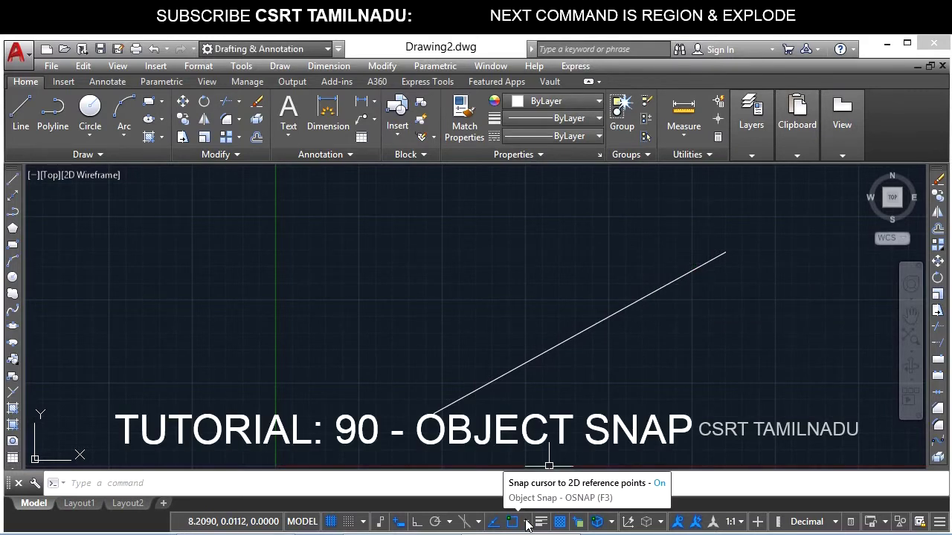
pyautogui.click(525, 522)
pyautogui.click(712, 355)
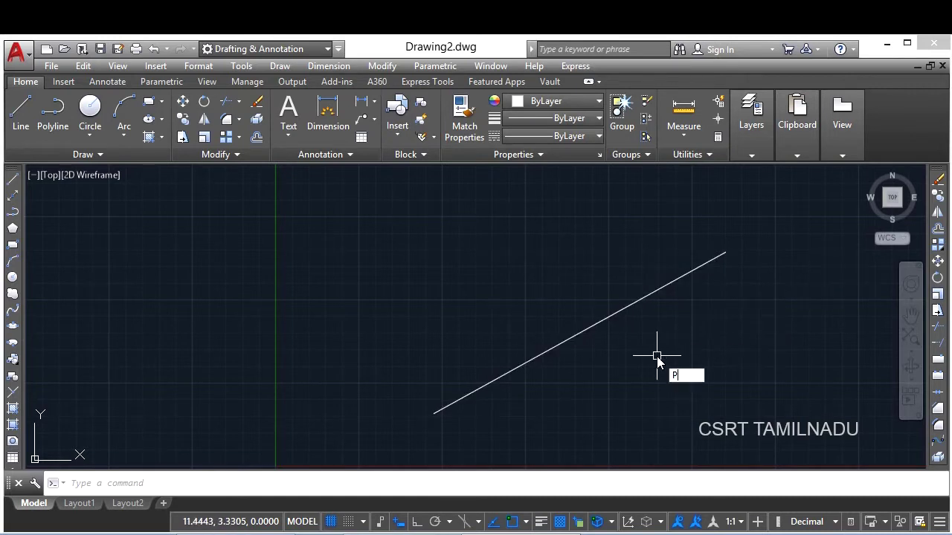
# - Place a single point on the inclined line near its upper end
pyautogui.write('OINT')
pyautogui.press('Return')
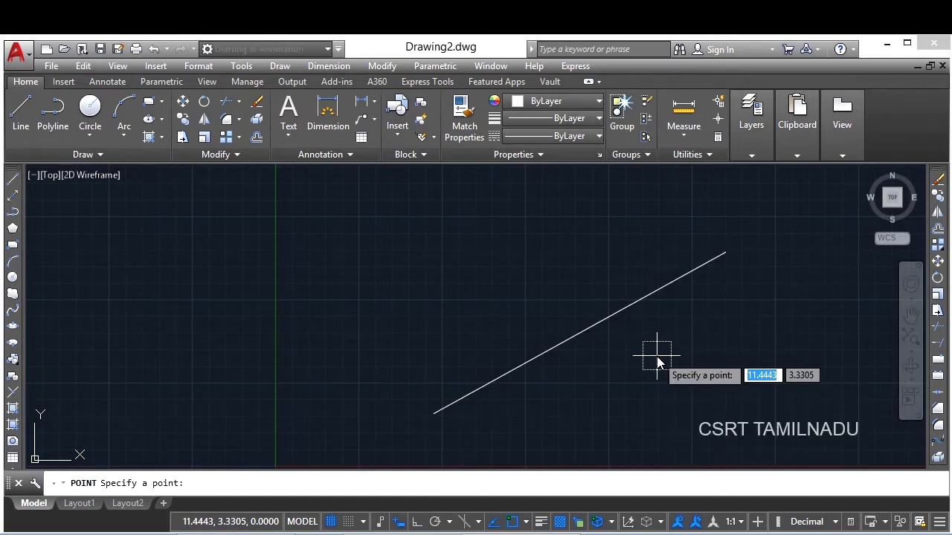
pyautogui.click(679, 280)
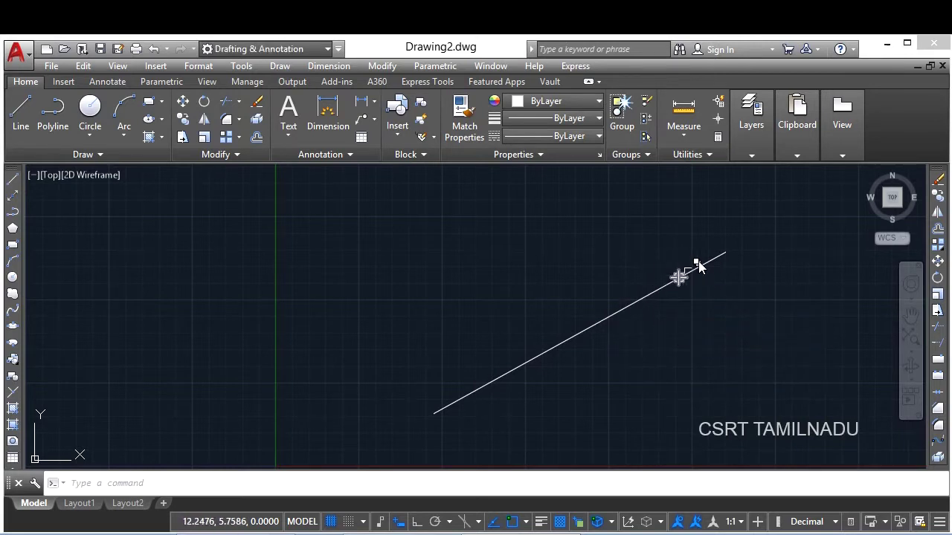
# - Draw two connected line segments starting from the point near the inclined line's upper end
pyautogui.press('Return')
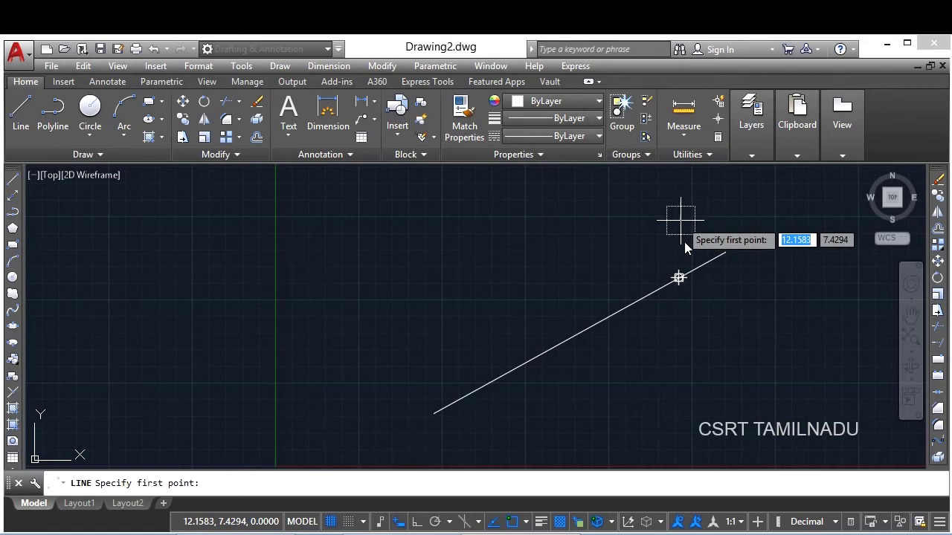
pyautogui.click(678, 278)
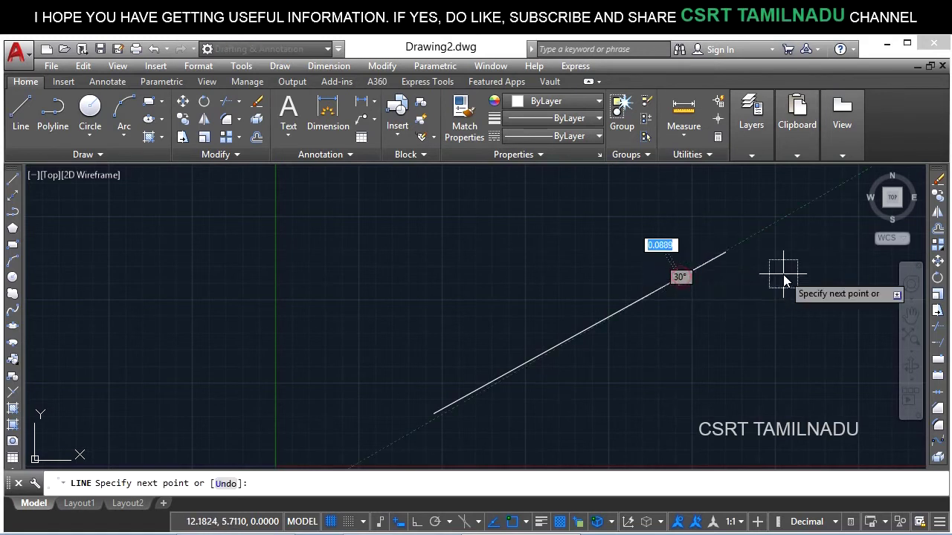
pyautogui.click(775, 275)
pyautogui.click(796, 351)
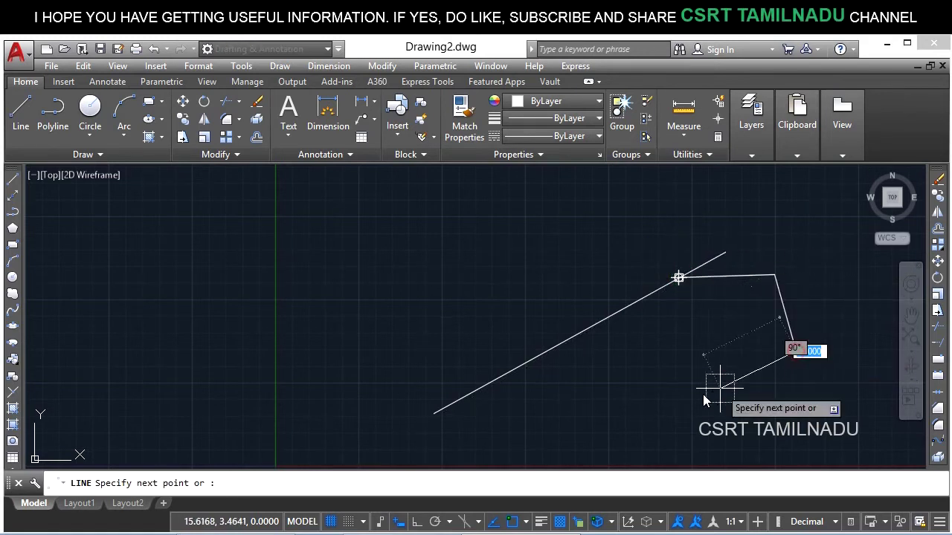
pyautogui.press('Escape')
# - Place two single points on the inclined line near its lower end
pyautogui.write('PO')
pyautogui.press('Return')
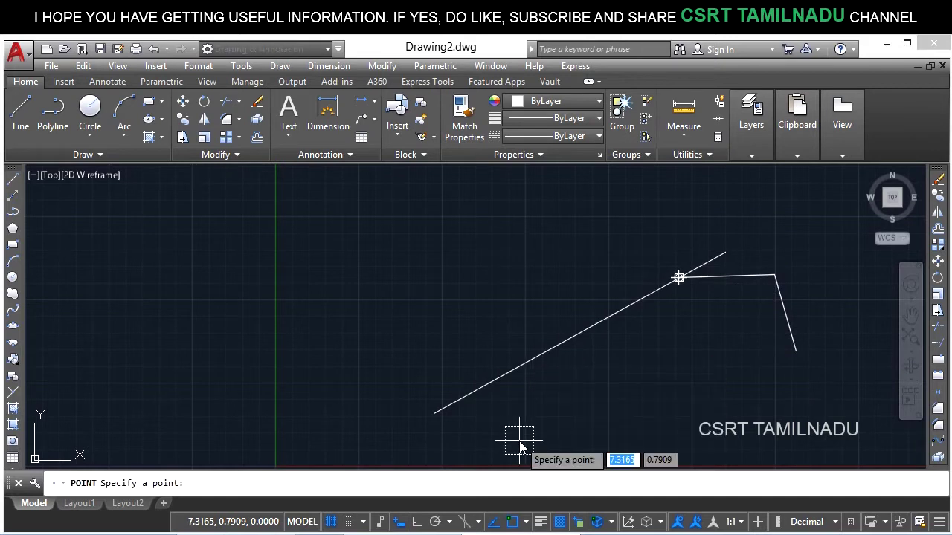
pyautogui.click(510, 386)
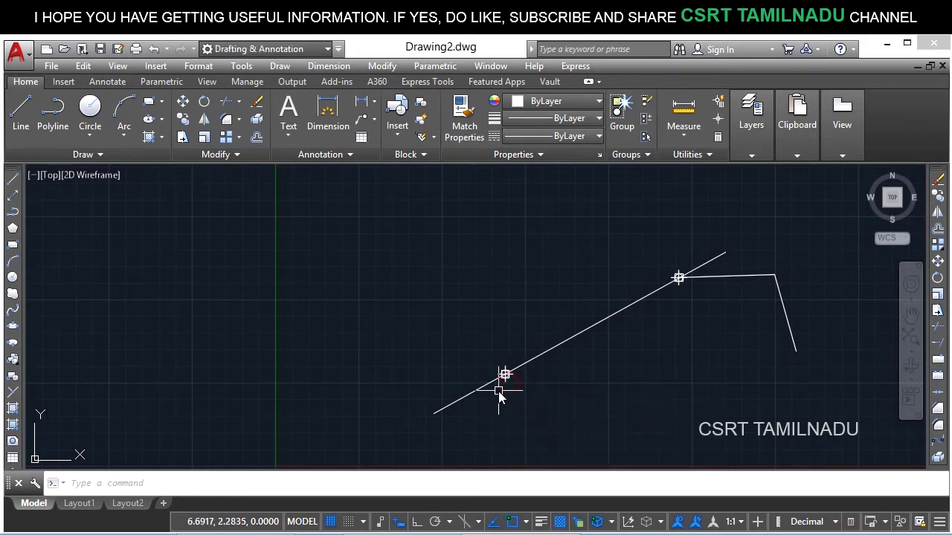
pyautogui.press('Return')
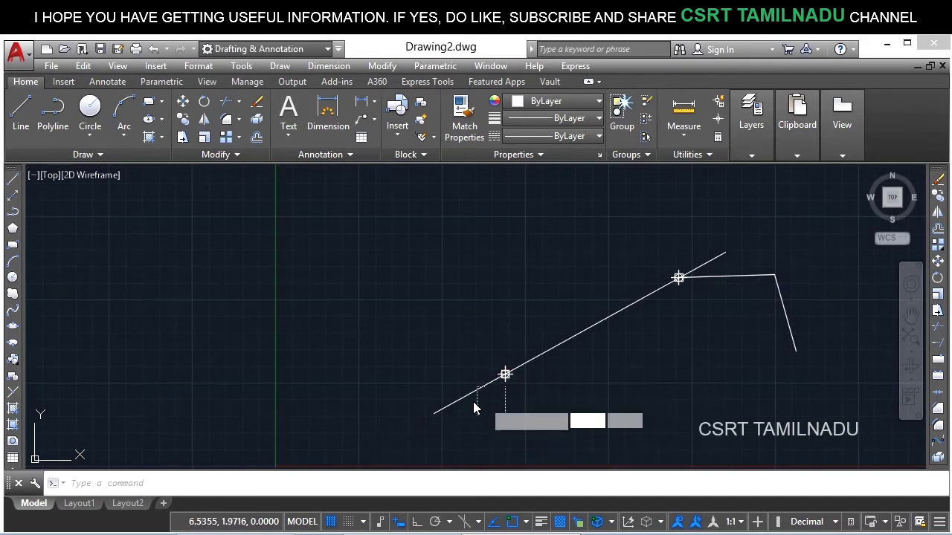
pyautogui.click(468, 407)
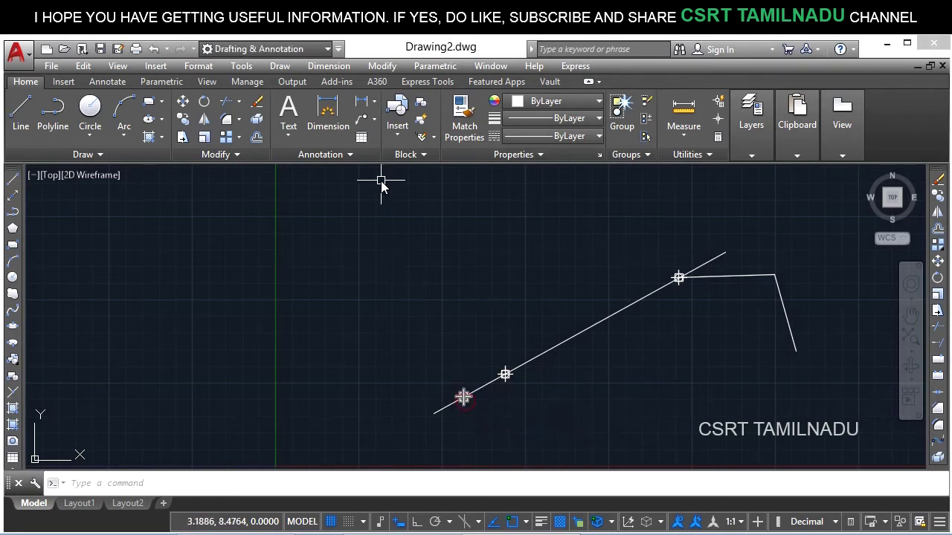
# - Delete the three points and the two short segments, keeping only the inclined line
pyautogui.click(363, 230)
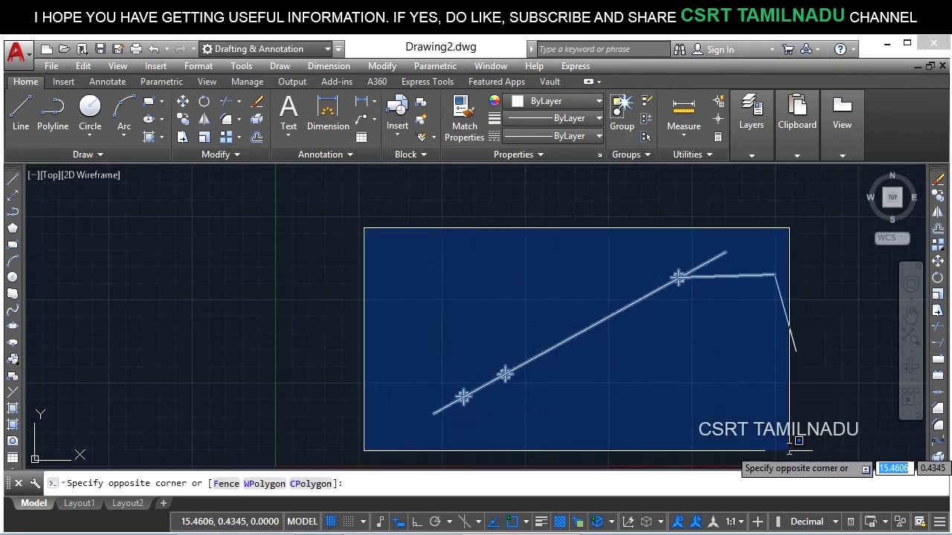
pyautogui.click(841, 411)
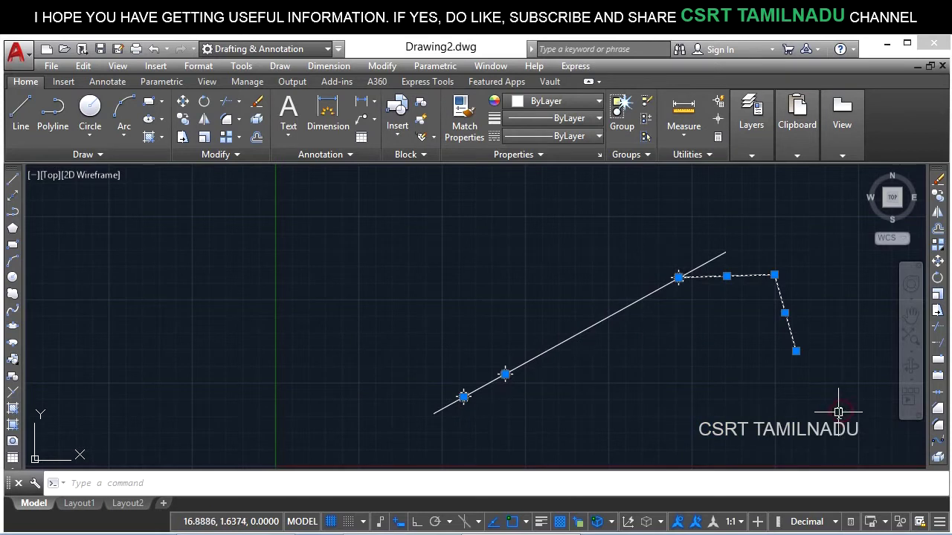
pyautogui.press('Delete')
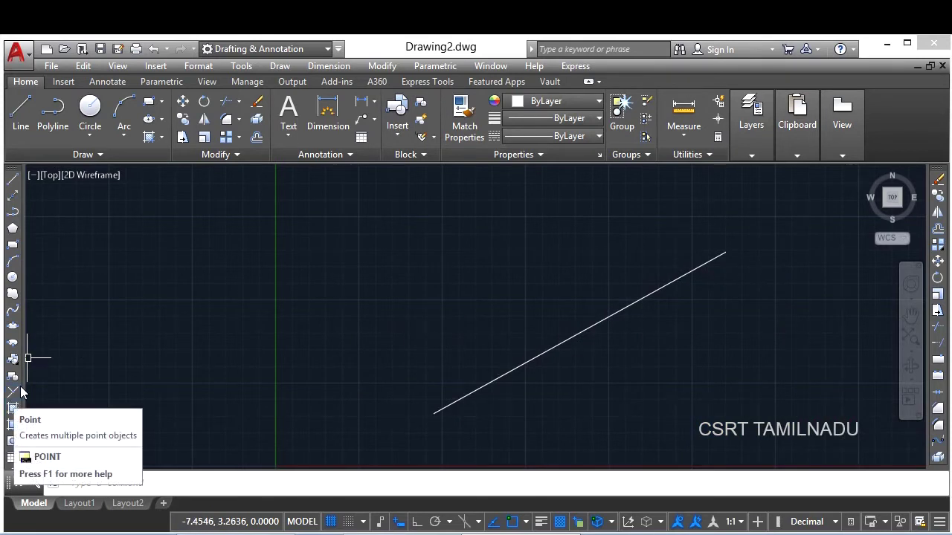
# - Use the Multiple Point command to place four points spaced along the inclined line
pyautogui.click(95, 156)
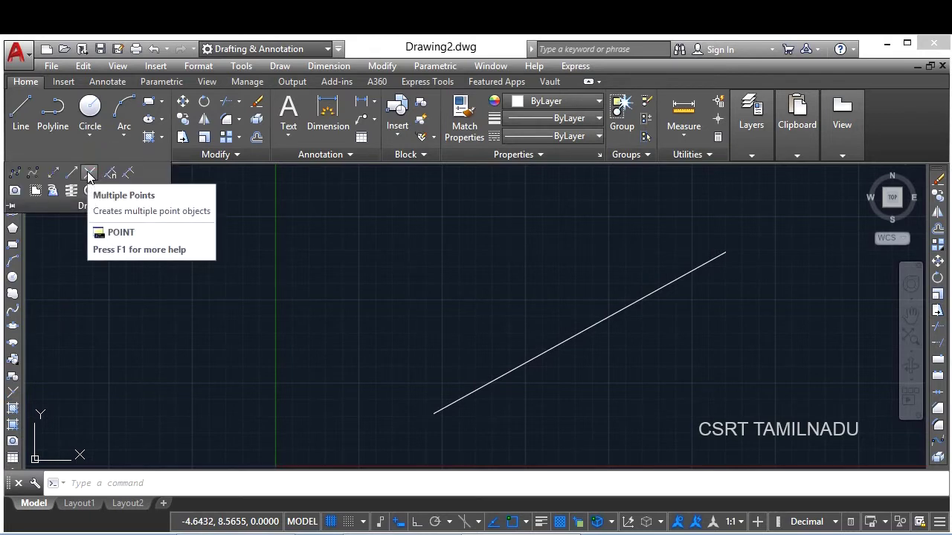
pyautogui.click(281, 66)
pyautogui.click(301, 384)
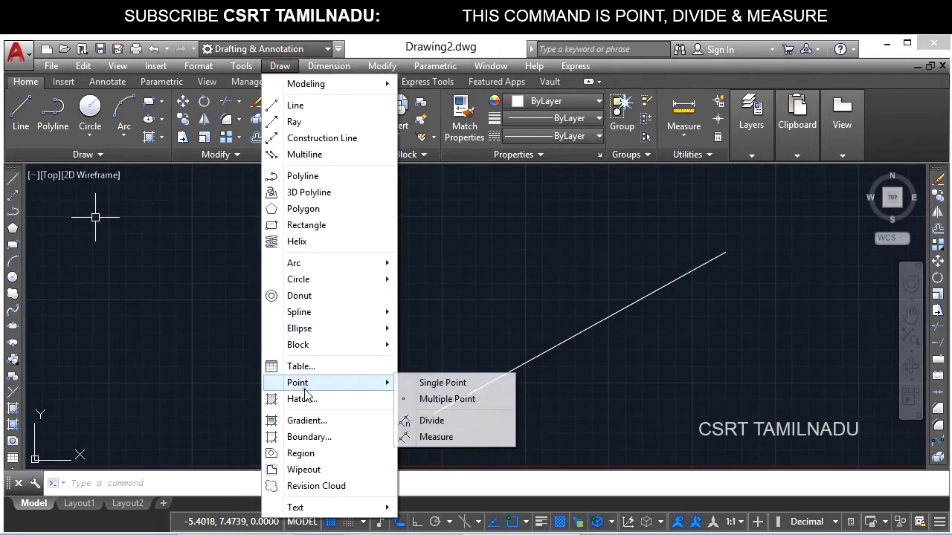
pyautogui.click(447, 399)
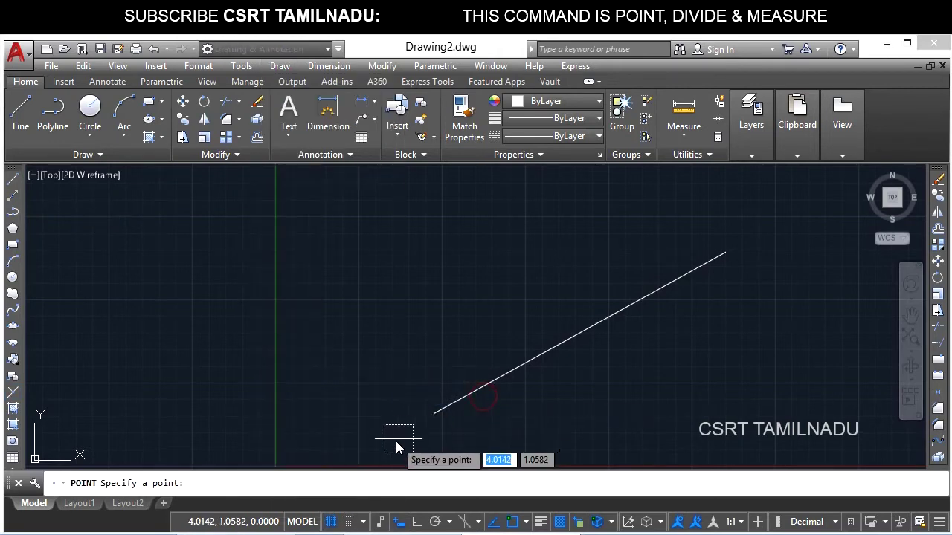
pyautogui.click(458, 401)
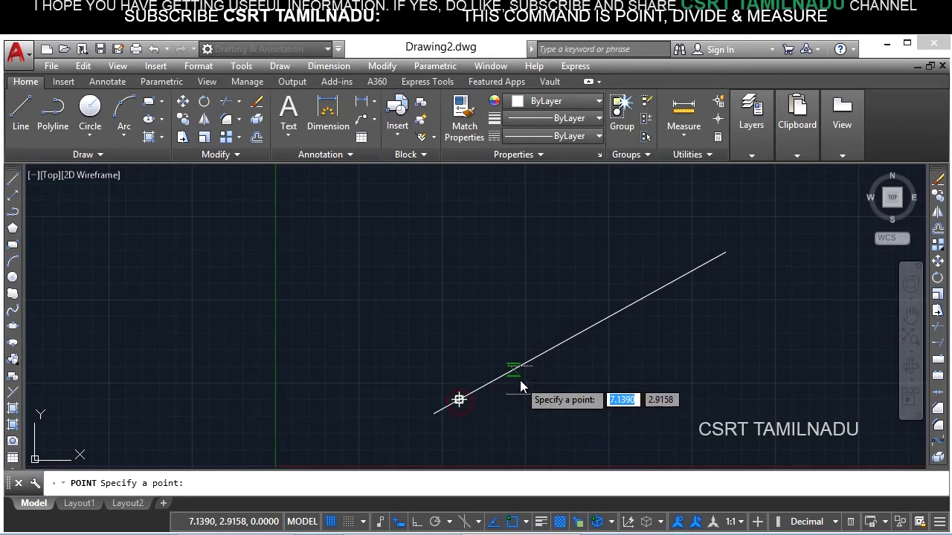
pyautogui.click(522, 367)
pyautogui.click(580, 333)
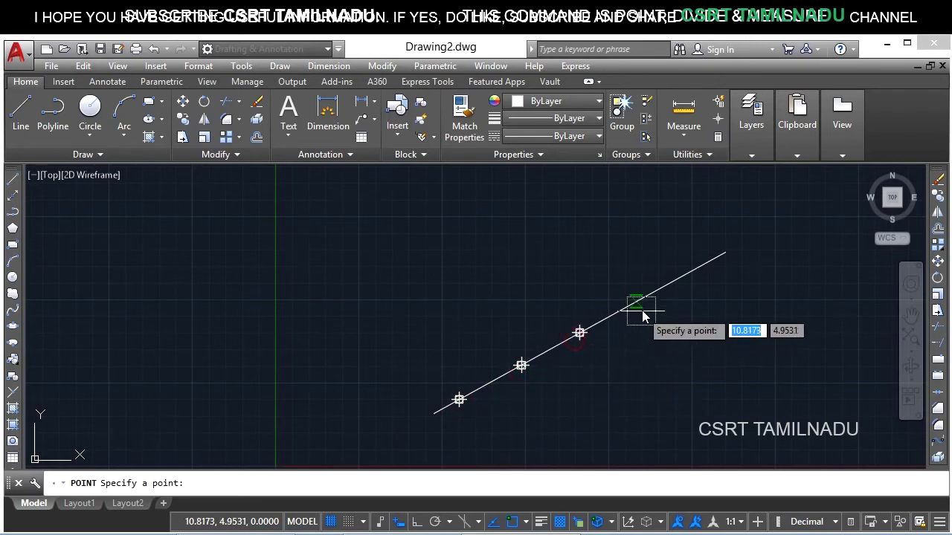
pyautogui.click(639, 301)
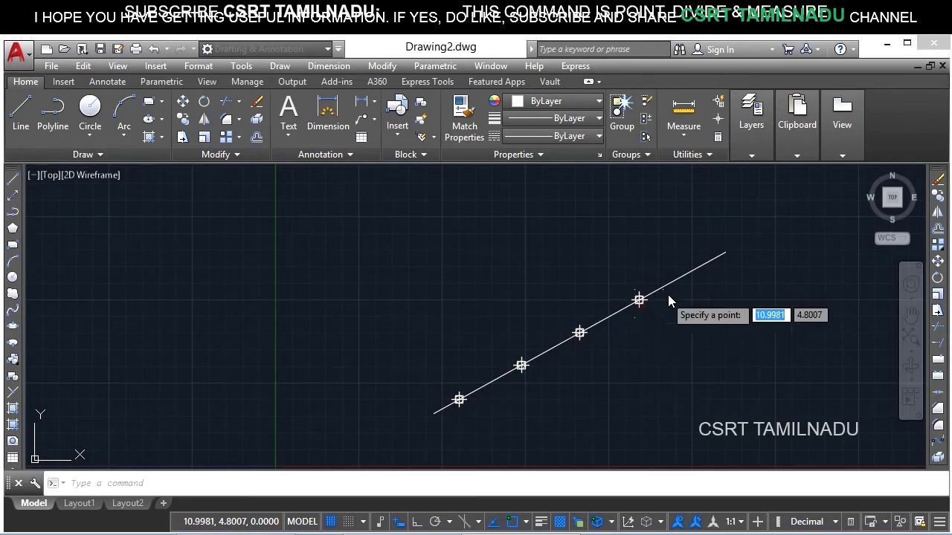
# - Place four more points in the empty area above the inclined line and end the point command
pyautogui.click(288, 335)
pyautogui.click(412, 265)
pyautogui.click(573, 229)
pyautogui.click(541, 310)
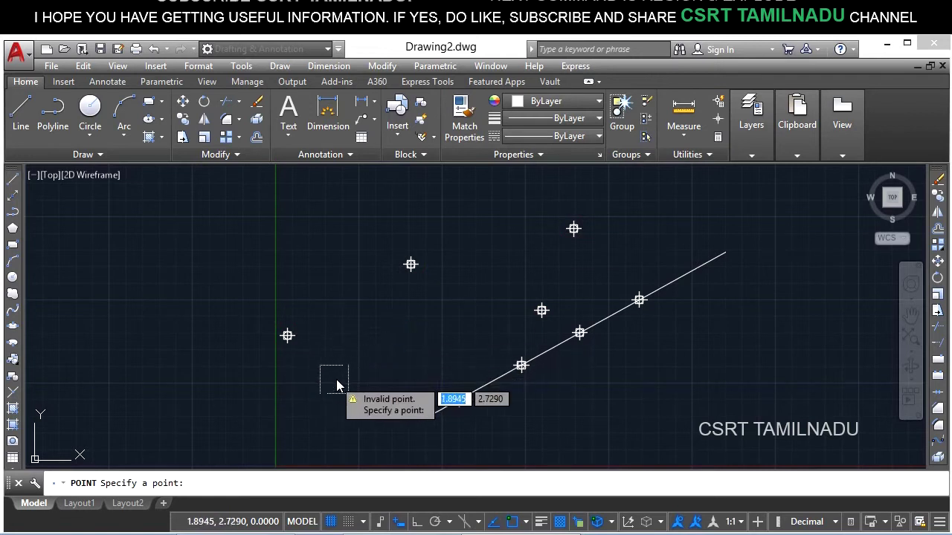
pyautogui.press('Escape')
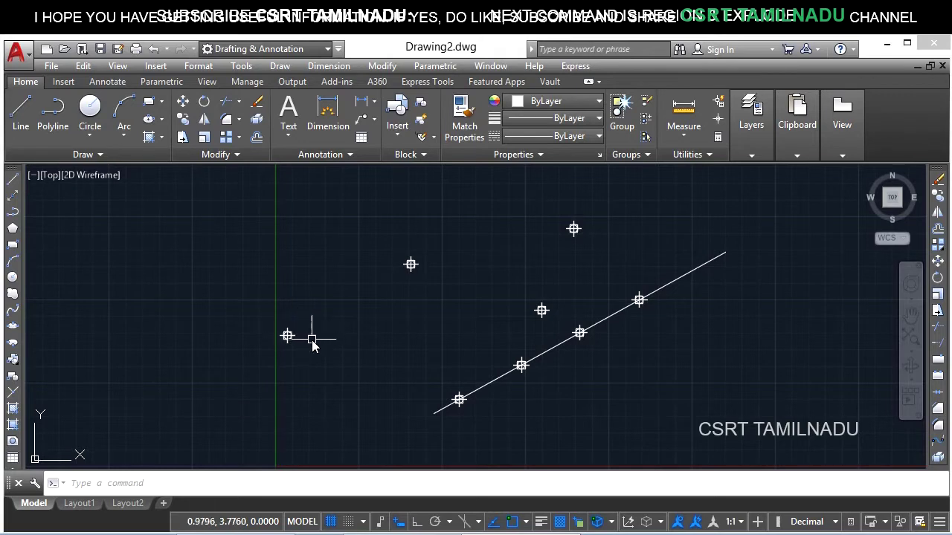
# - Draw a line 2 units long at 30° starting from the leftmost free point
pyautogui.write('L')
pyautogui.press('Return')
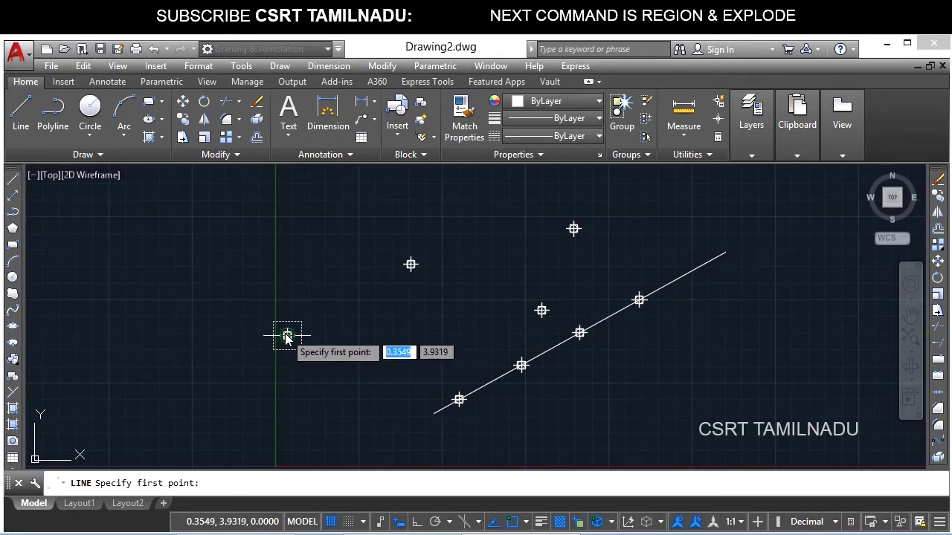
pyautogui.click(286, 336)
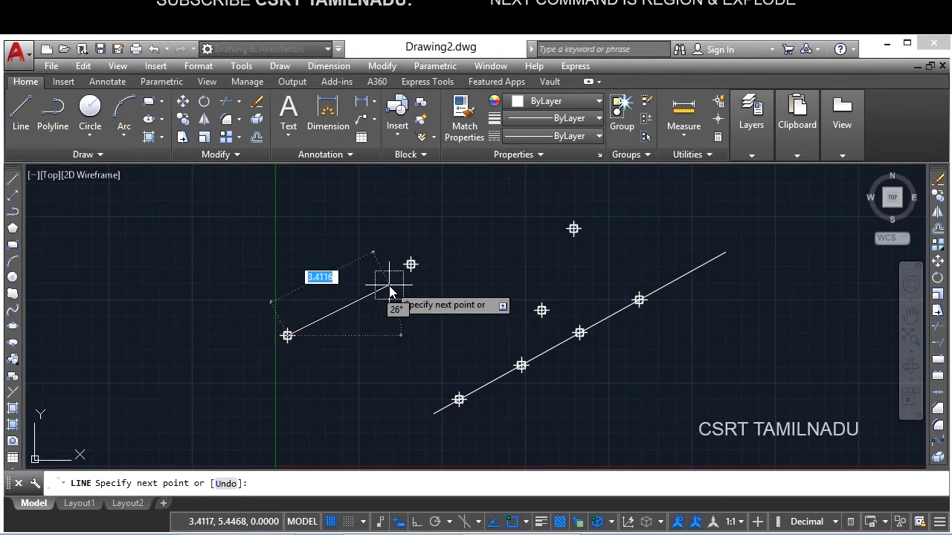
pyautogui.write('4')
pyautogui.write('3')
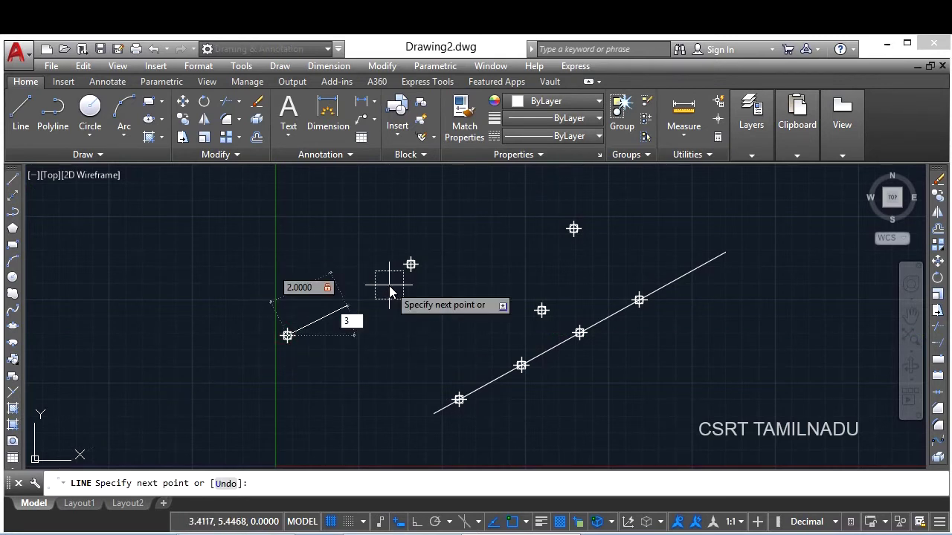
pyautogui.write('0')
pyautogui.press('Return')
pyautogui.press('Return')
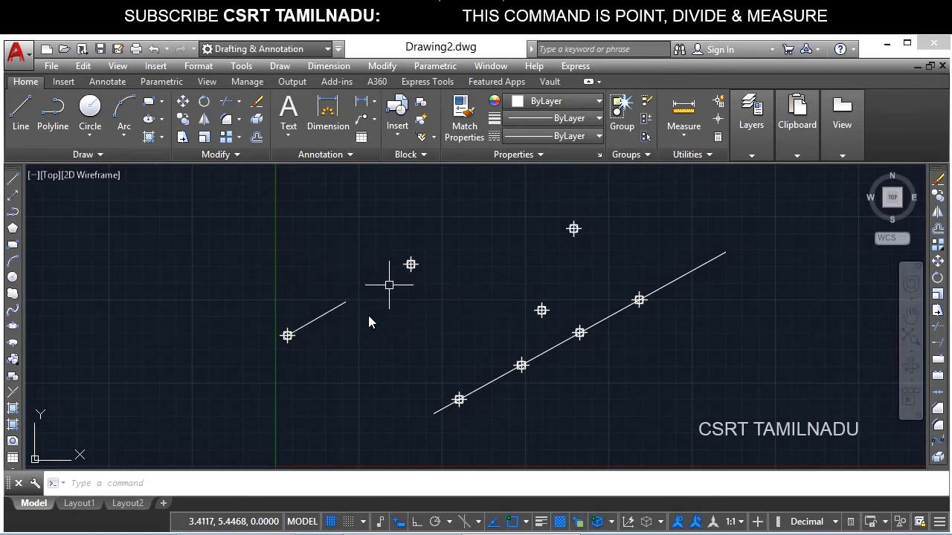
# - Delete all points and the short line, leaving out the long inclined line from the selection
pyautogui.hotkey('ctrl', 'a')
pyautogui.click(702, 285)
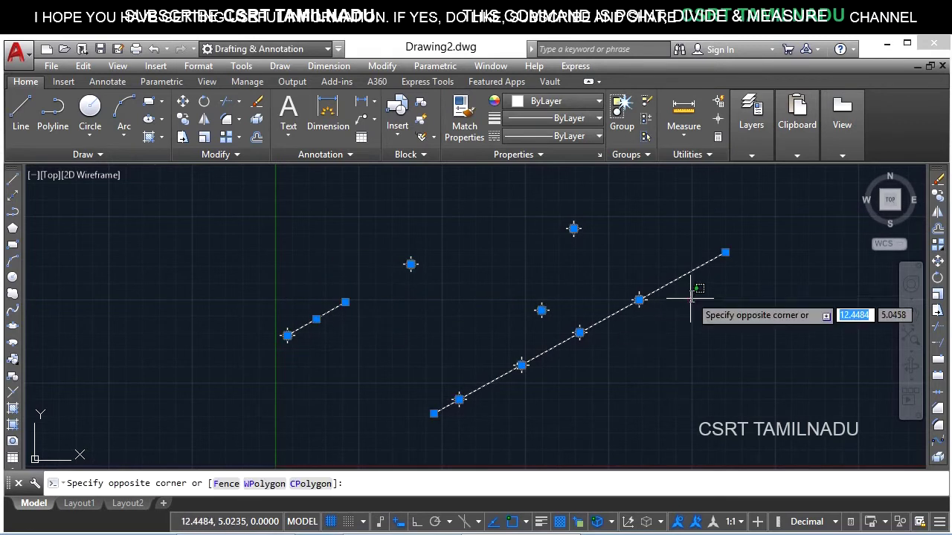
pyautogui.click(690, 299)
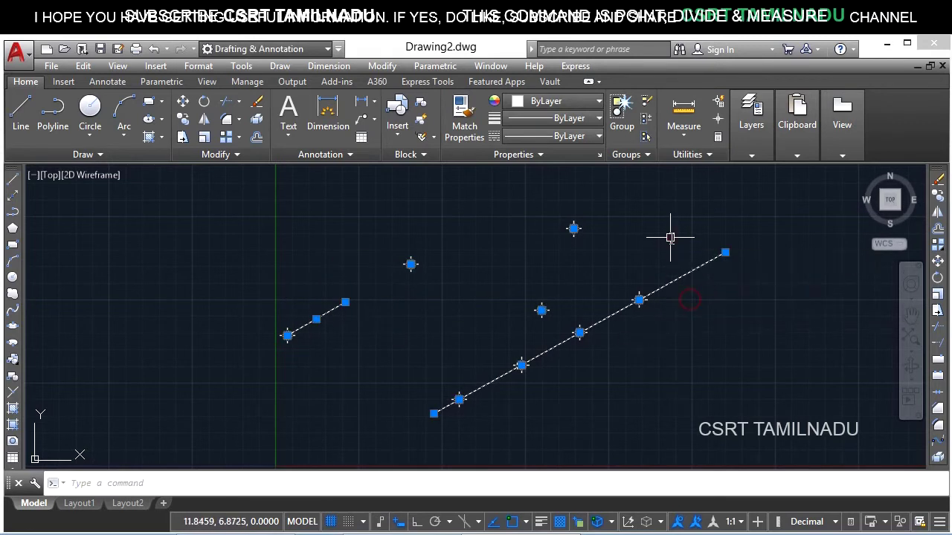
pyautogui.keyDown('shift'); pyautogui.click(688, 290); pyautogui.keyUp('shift')
pyautogui.keyDown('shift'); pyautogui.click(678, 243); pyautogui.keyUp('shift')
pyautogui.press('Delete')
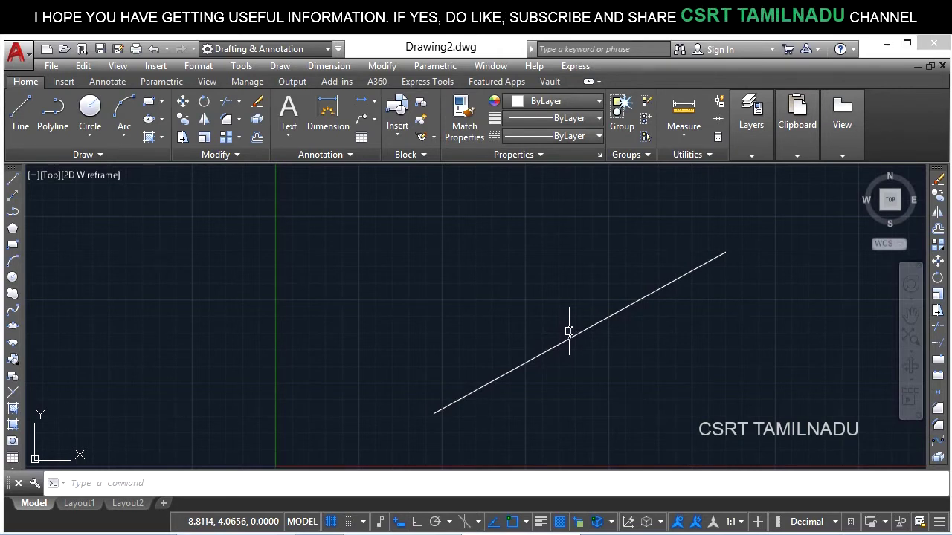
# - Add an aligned dimension to the long inclined line, placed below it
pyautogui.moveTo(569, 331); pyautogui.dragTo(500, 301, button='middle')
pyautogui.write('DIMAL')
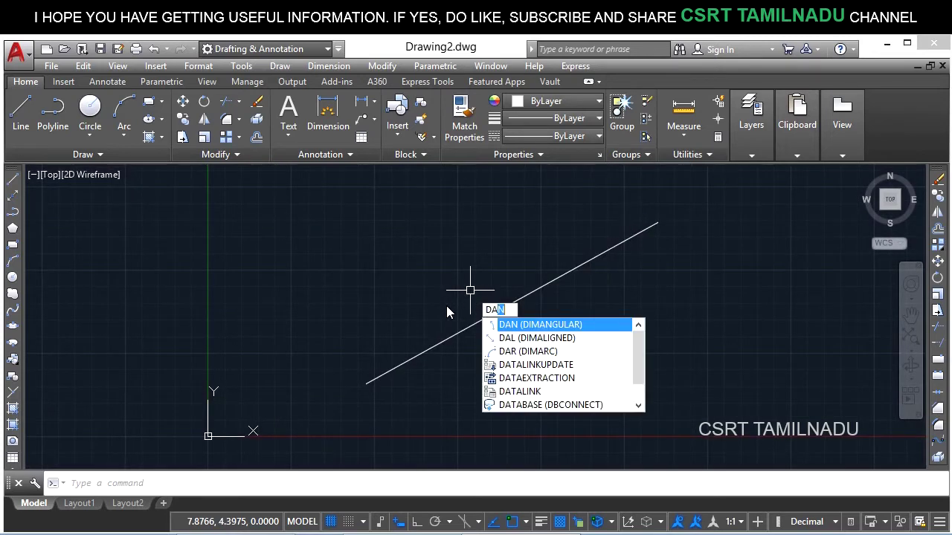
pyautogui.press('Return')
pyautogui.press('Return')
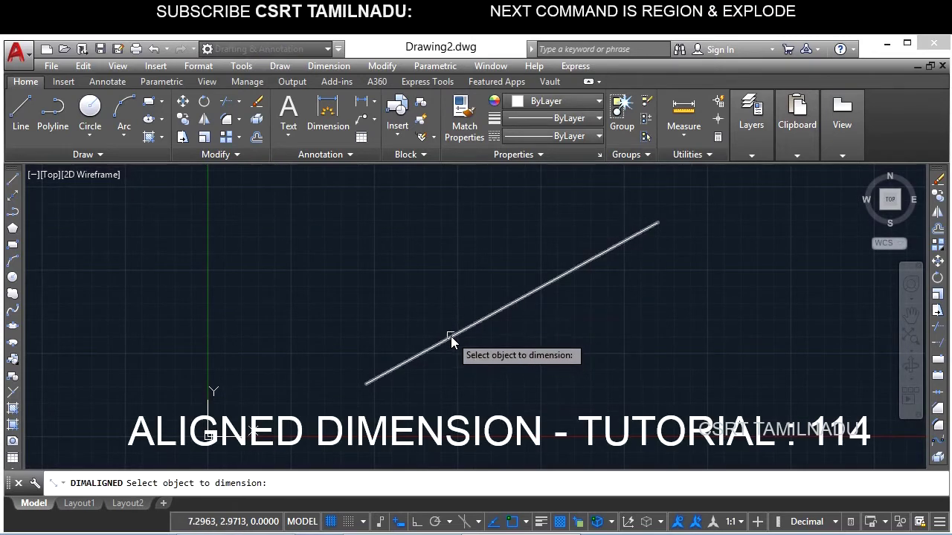
pyautogui.click(451, 336)
pyautogui.click(510, 398)
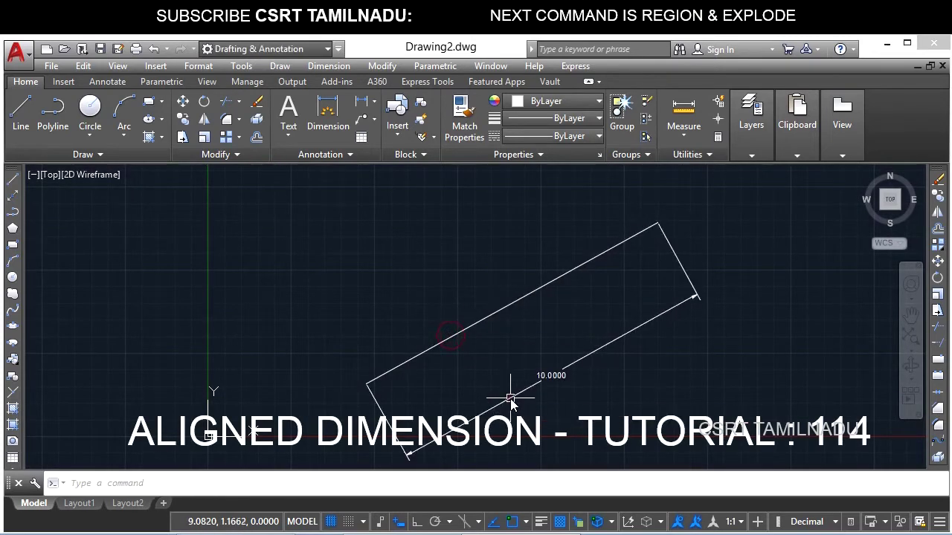
# - Delete the aligned dimension of the inclined line
pyautogui.click(557, 412)
pyautogui.click(538, 361)
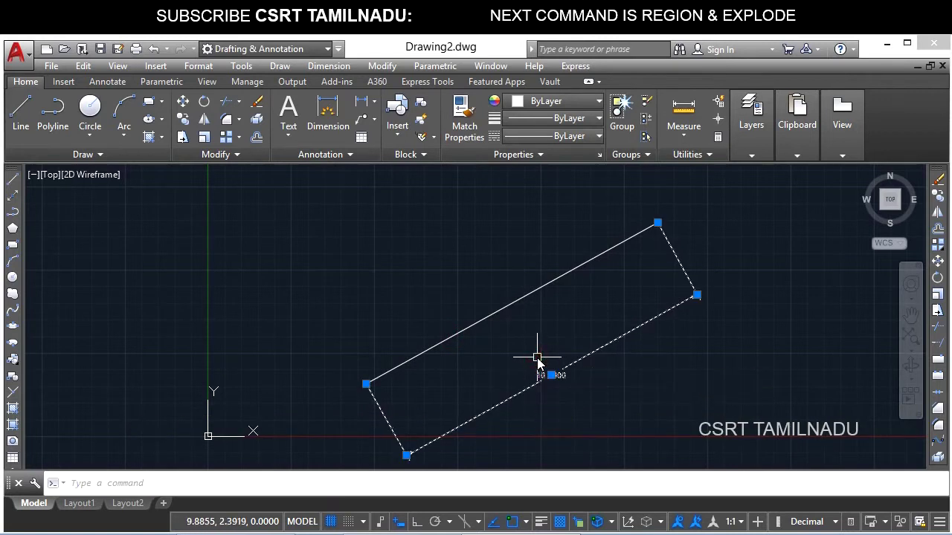
pyautogui.press('Delete')
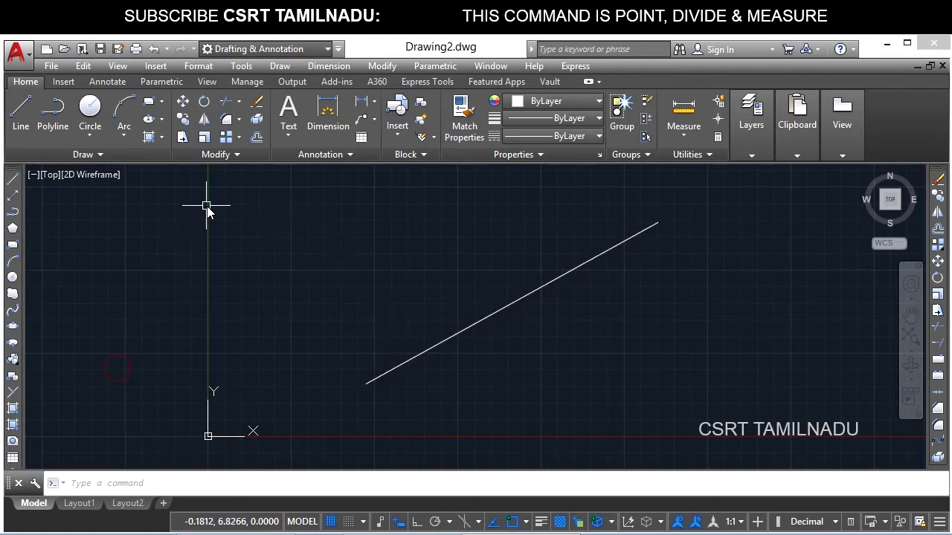
pyautogui.click(95, 155)
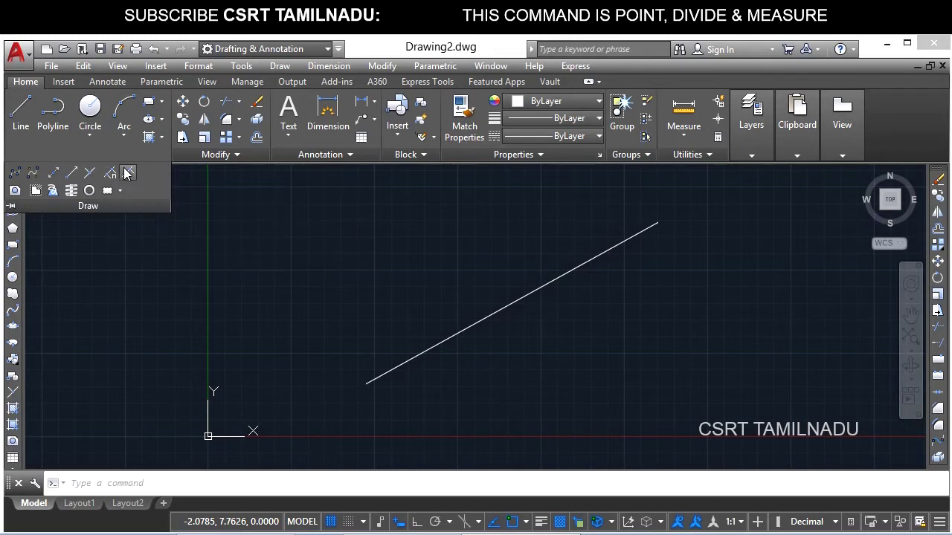
pyautogui.click(110, 174)
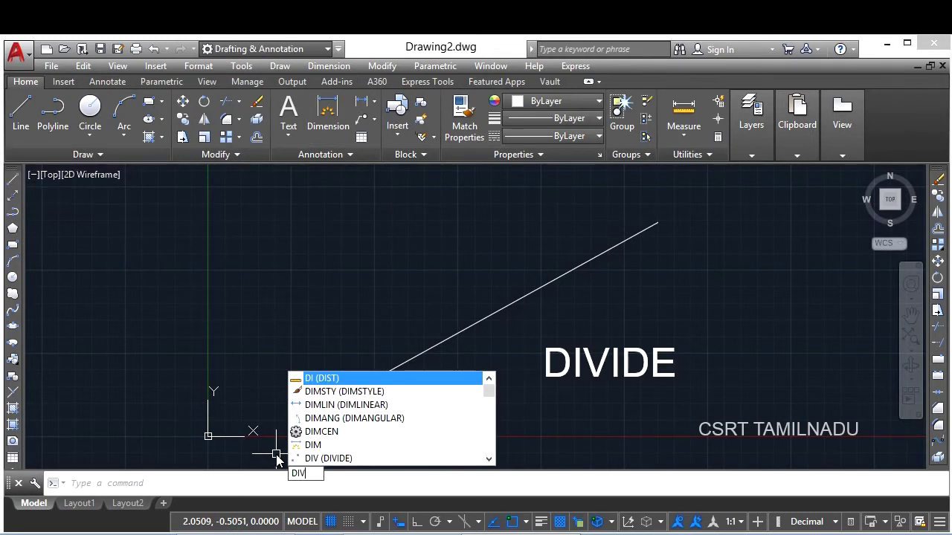
pyautogui.write('V')
pyautogui.press('Return')
pyautogui.press('Escape')
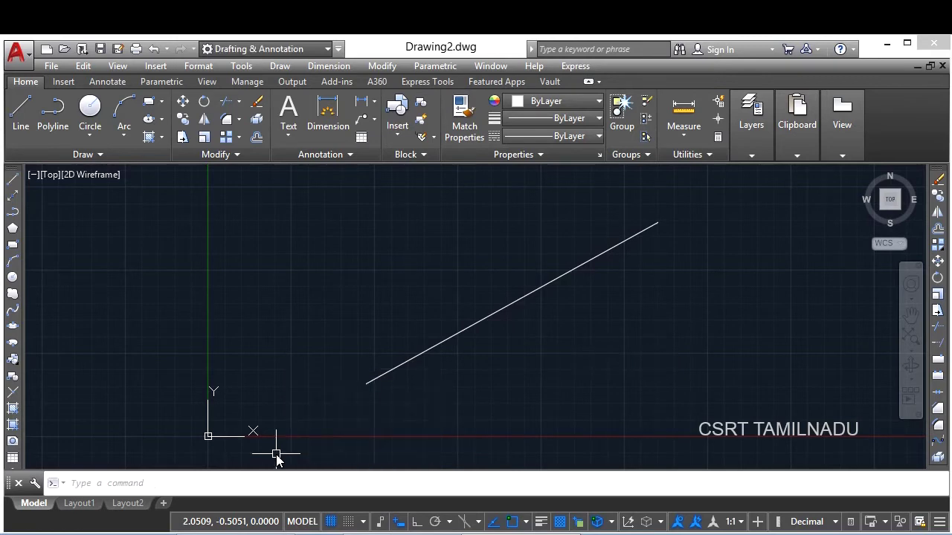
# - Divide the long inclined line into 6 equal segments marked by points
pyautogui.click(279, 66)
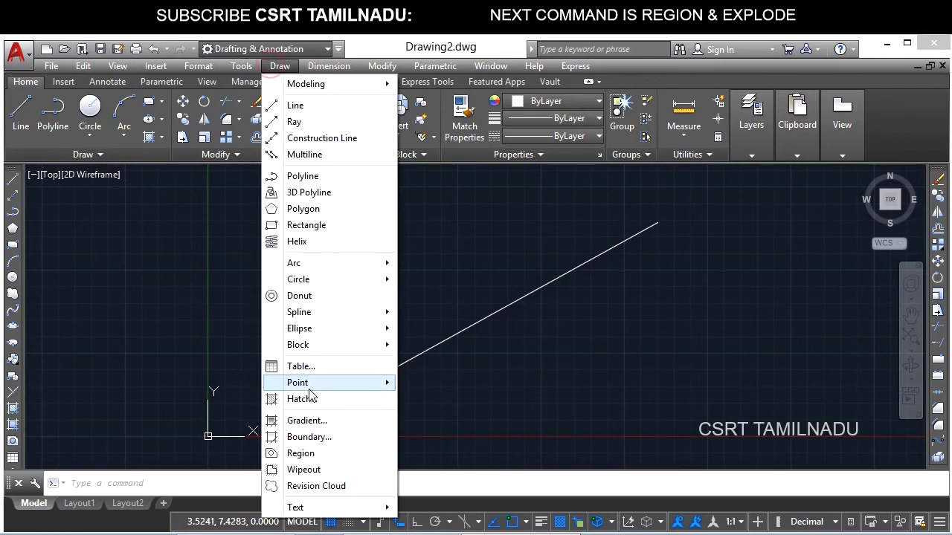
pyautogui.moveTo(306, 385)
pyautogui.click(446, 421)
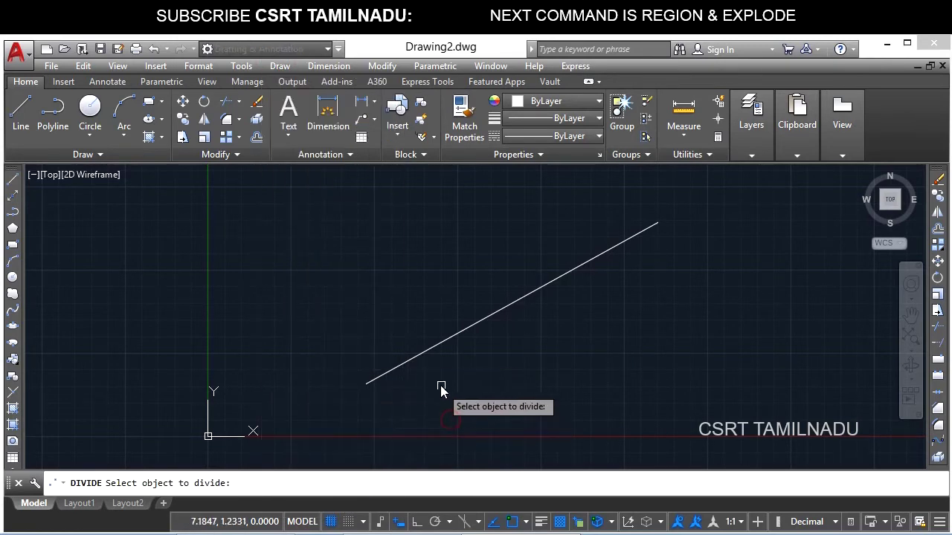
pyautogui.click(522, 296)
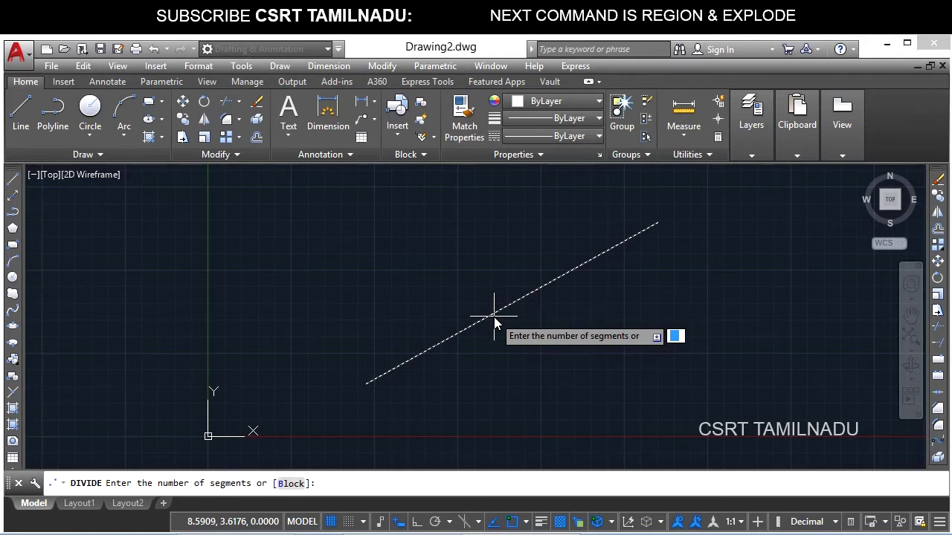
pyautogui.write('6')
pyautogui.press('Return')
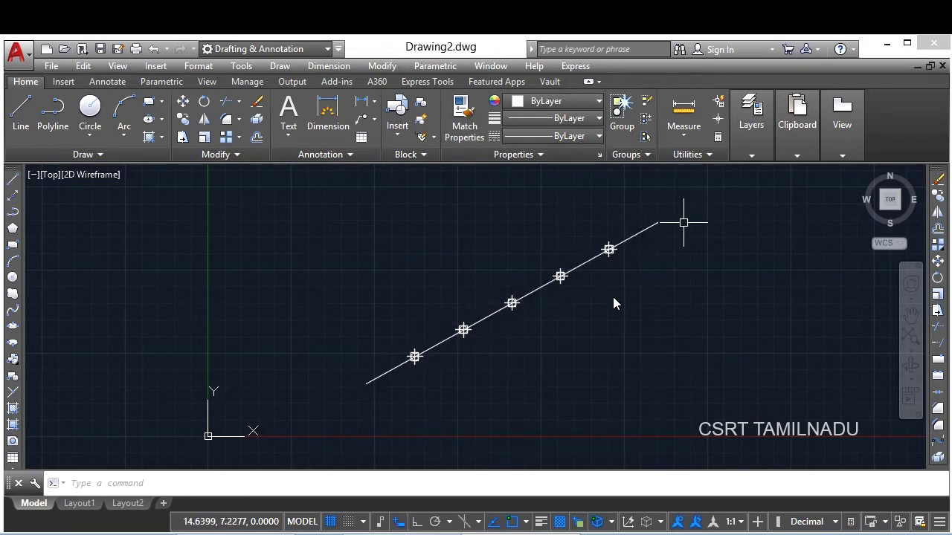
# - Delete all the division points on the inclined line, leaving the line itself out of the selection
pyautogui.click(372, 194)
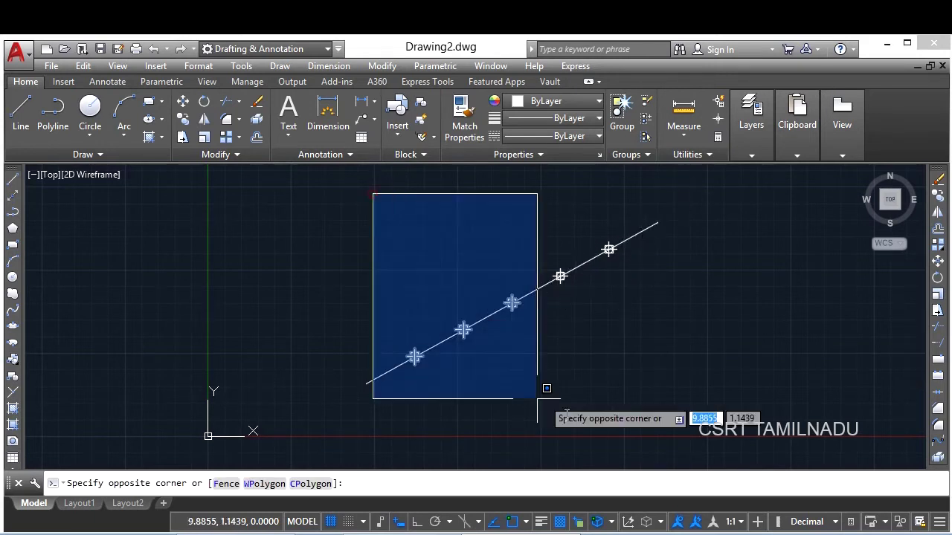
pyautogui.click(665, 386)
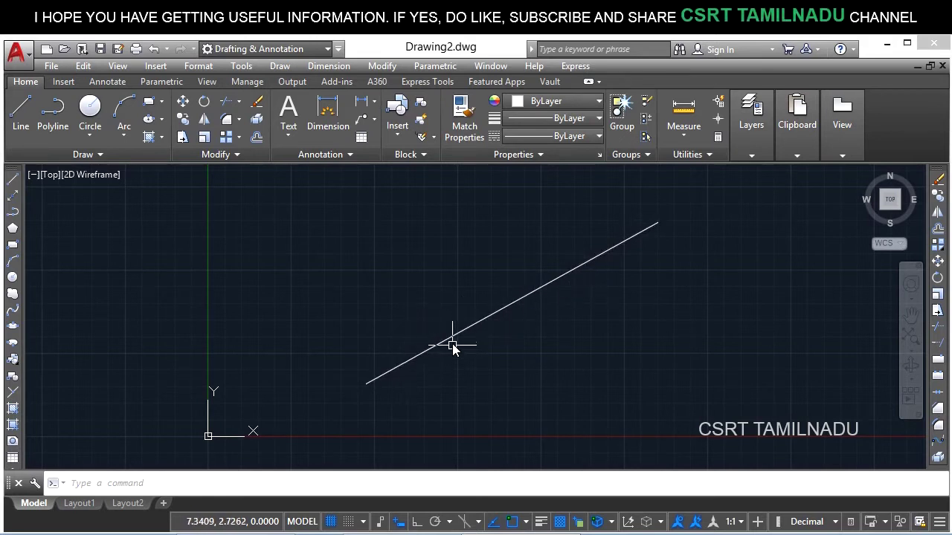
pyautogui.write('MEASR')
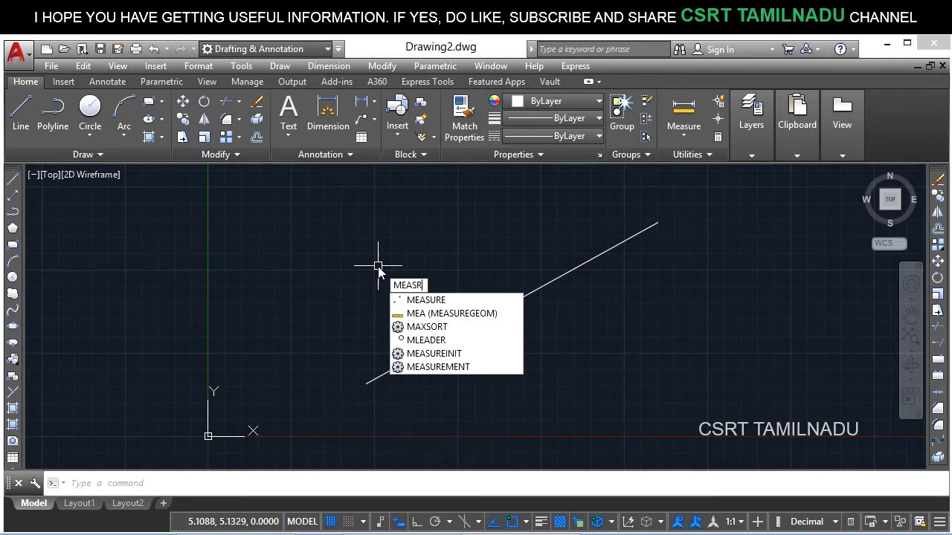
pyautogui.click(448, 301)
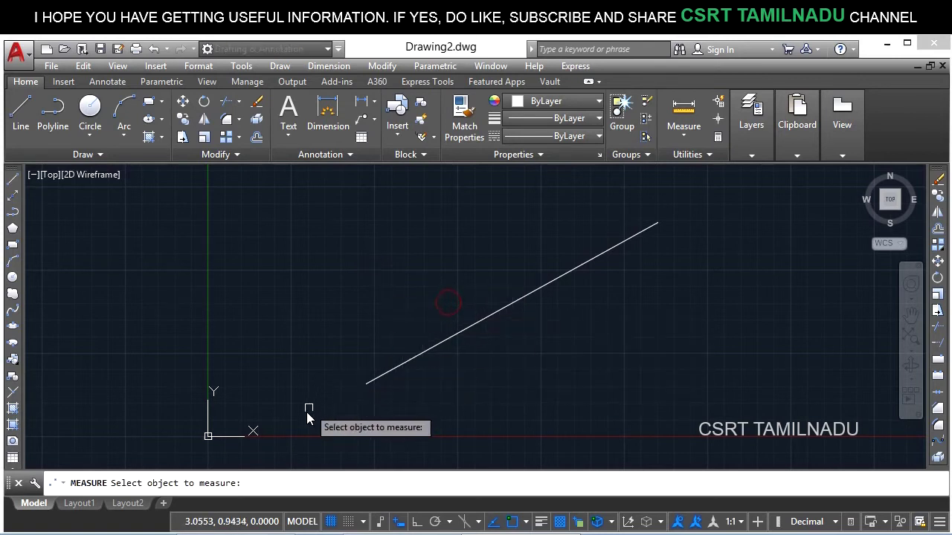
pyautogui.press('Escape')
pyautogui.click(100, 152)
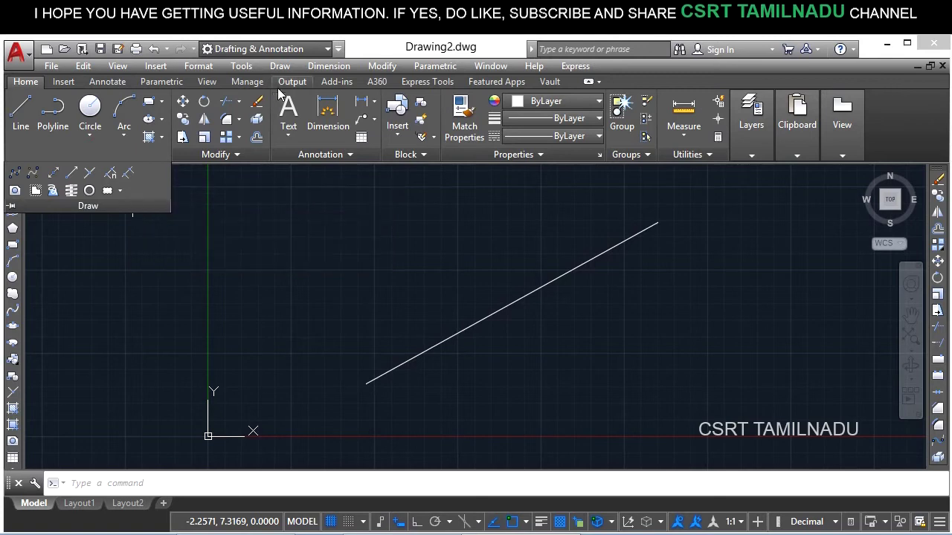
# - Use Measure to place points along the inclined line at 1.5-unit intervals, starting from its lower end
pyautogui.click(275, 66)
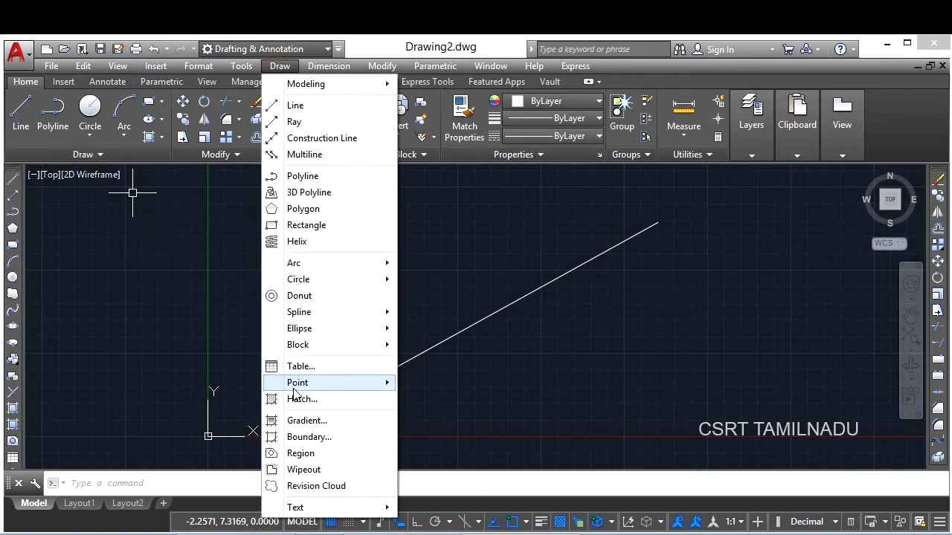
pyautogui.moveTo(295, 394)
pyautogui.click(428, 436)
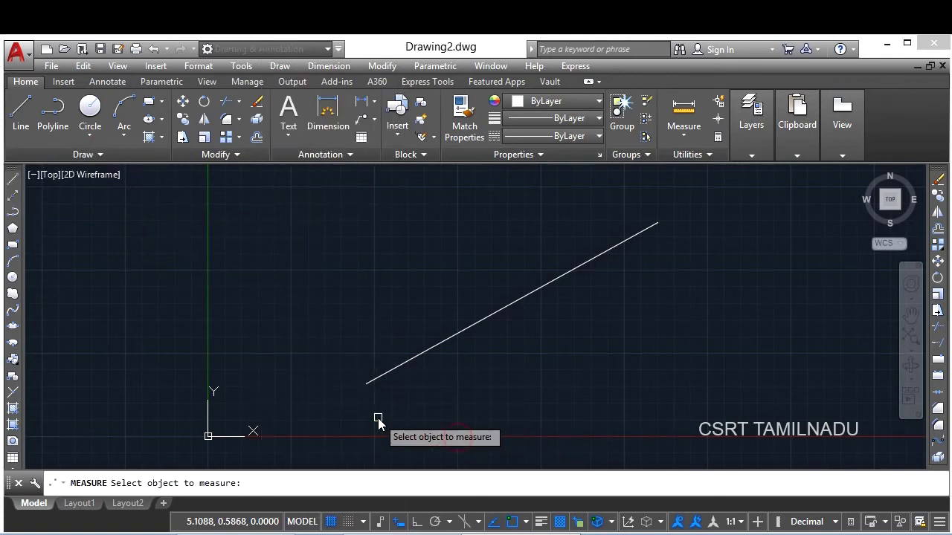
pyautogui.click(385, 376)
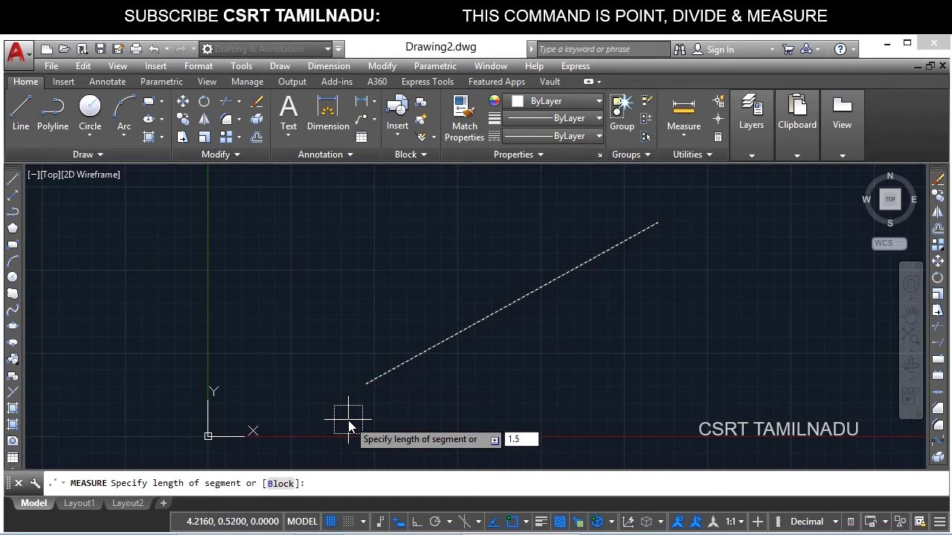
pyautogui.press('Return')
# - Add an aligned dimension from the inclined line's lower end to the first measured point, placed above the line
pyautogui.scroll(4, 354, 357)
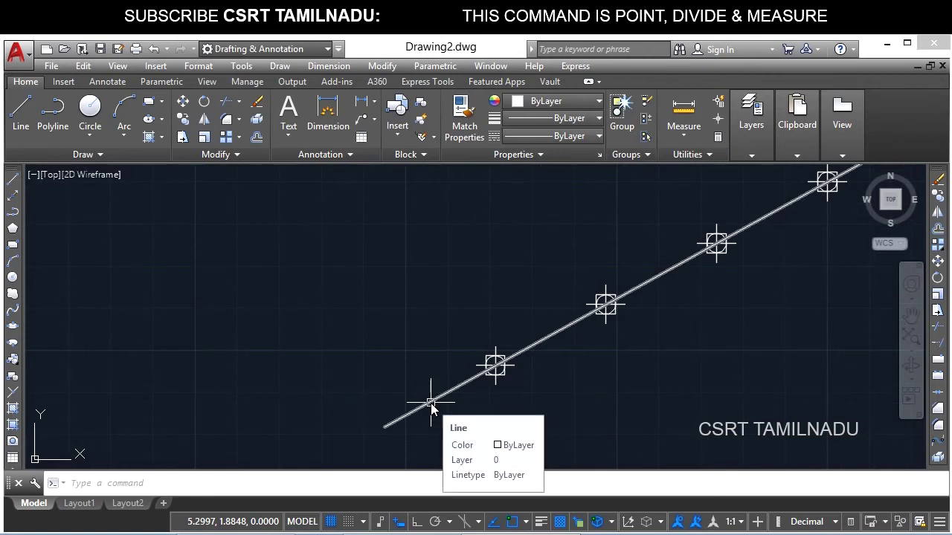
pyautogui.write('DIMA')
pyautogui.write('L')
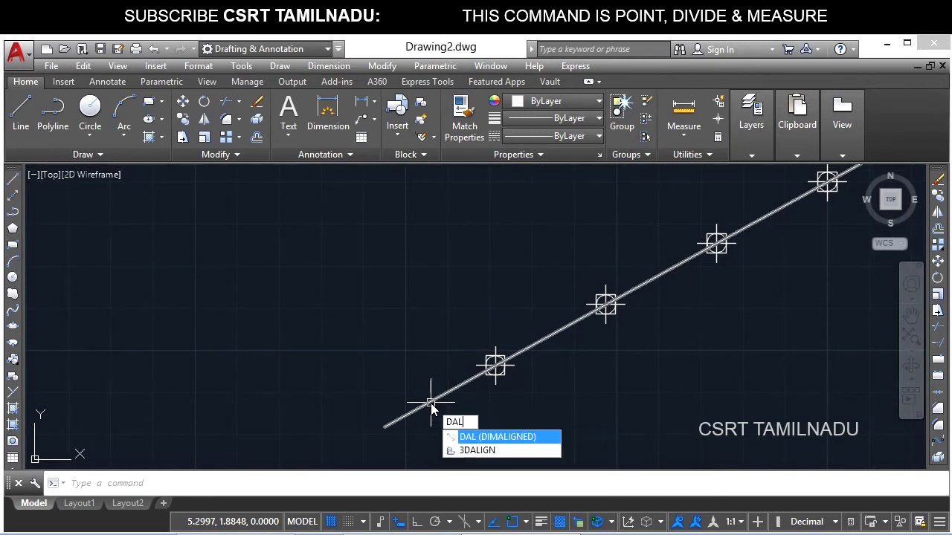
pyautogui.press('Return')
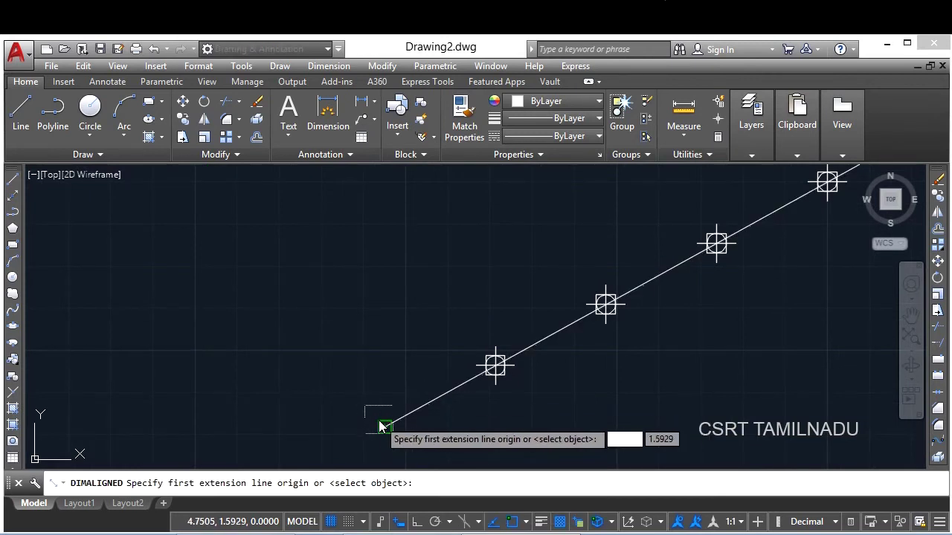
pyautogui.click(378, 421)
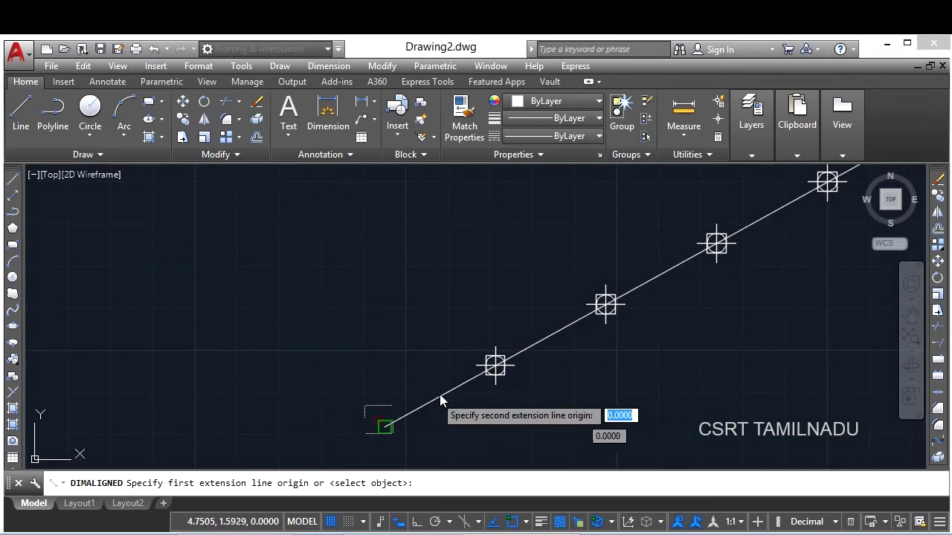
pyautogui.click(479, 365)
pyautogui.click(377, 365)
pyautogui.scroll(-4, 428, 336)
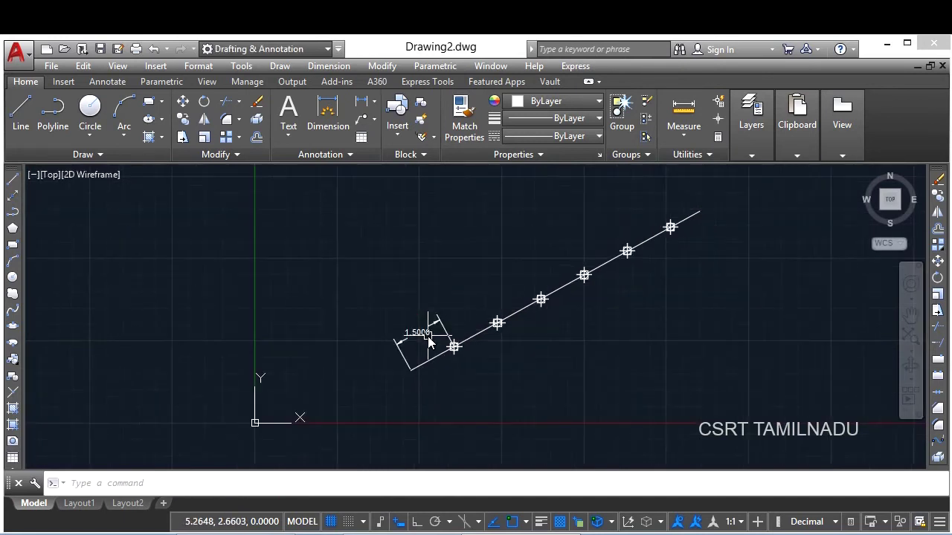
pyautogui.write('me')
pyautogui.press('Return')
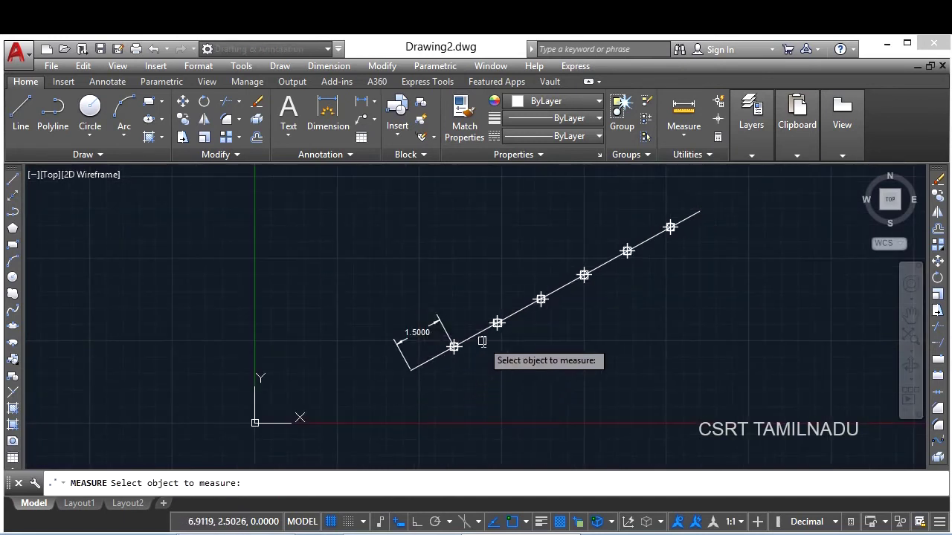
pyautogui.click(476, 339)
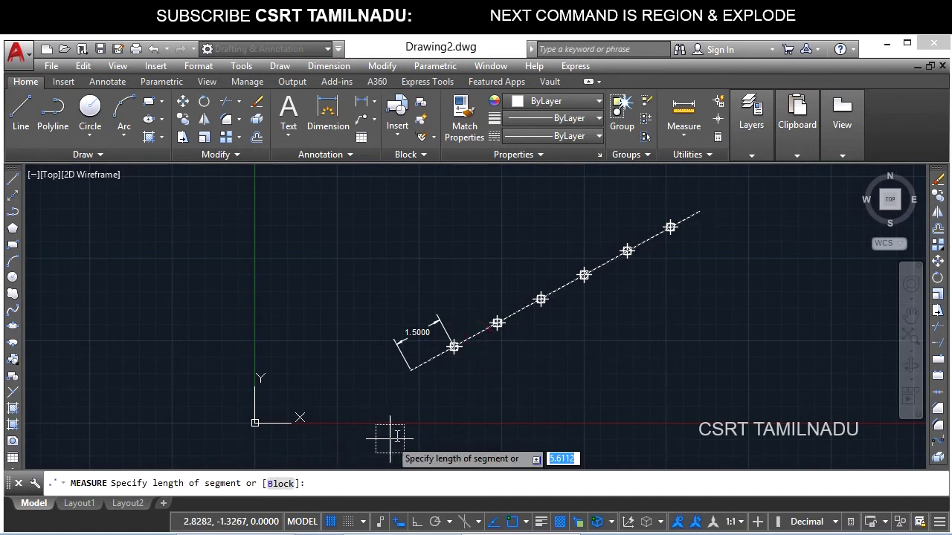
pyautogui.press('Escape')
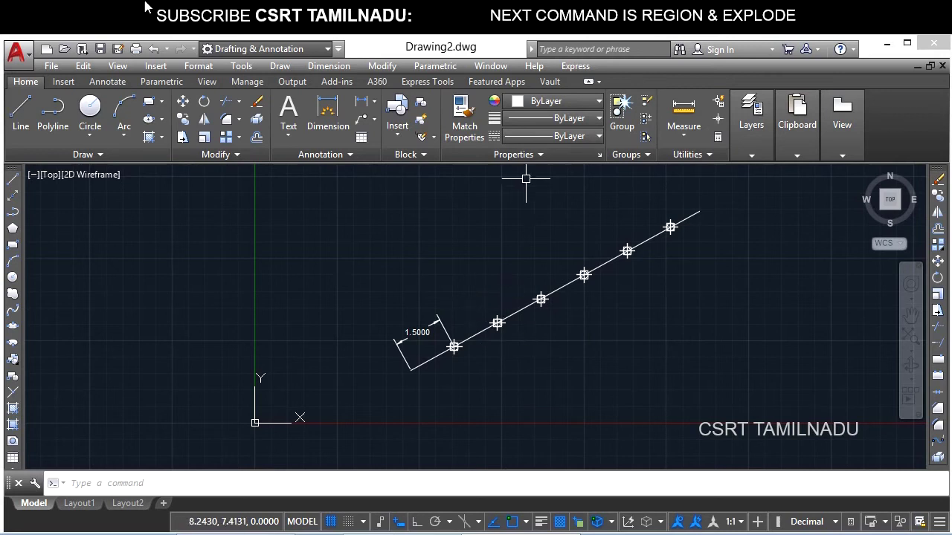
pyautogui.click(193, 66)
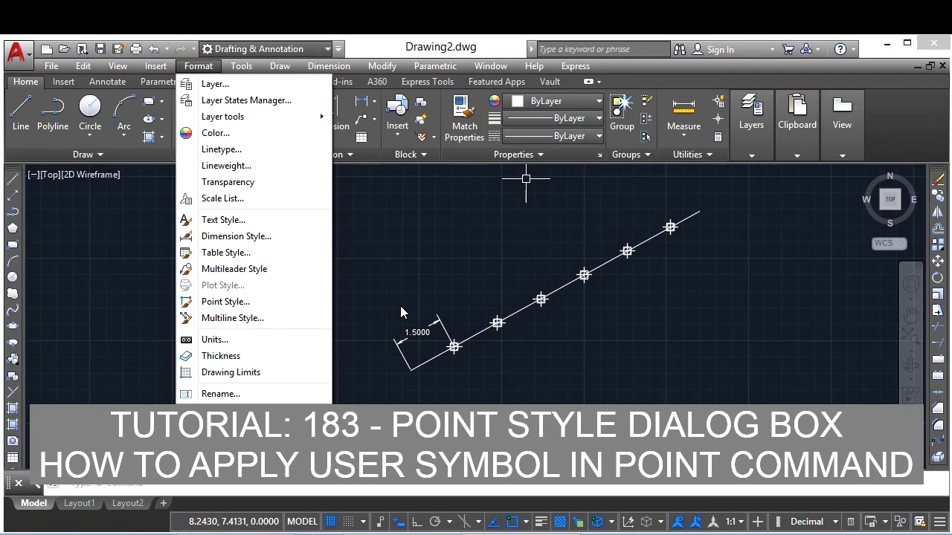
pyautogui.click(403, 270)
pyautogui.click(341, 316)
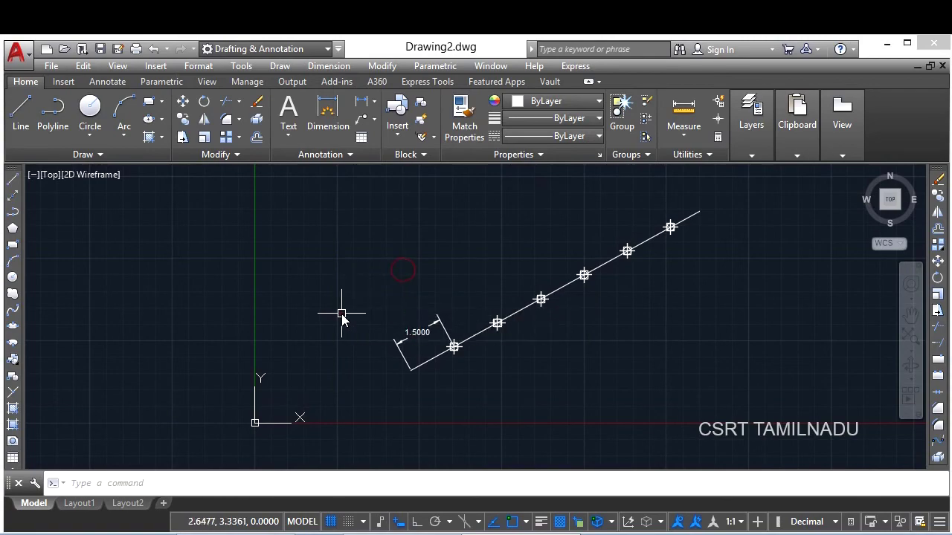